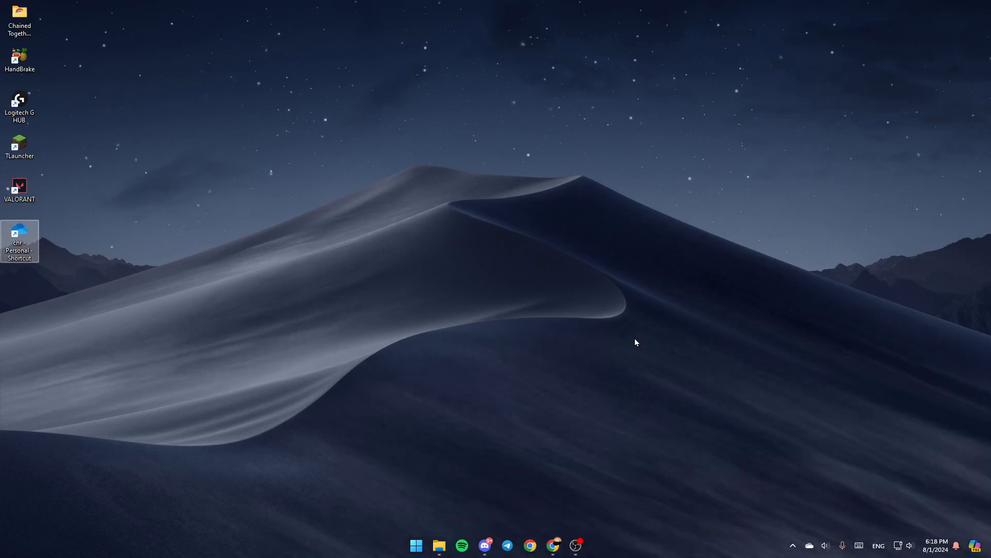
Step: Clear the desktop selection and bring up the Windows search to find File Explorer
{"action": "left_click", "coordinate": [689, 367]}
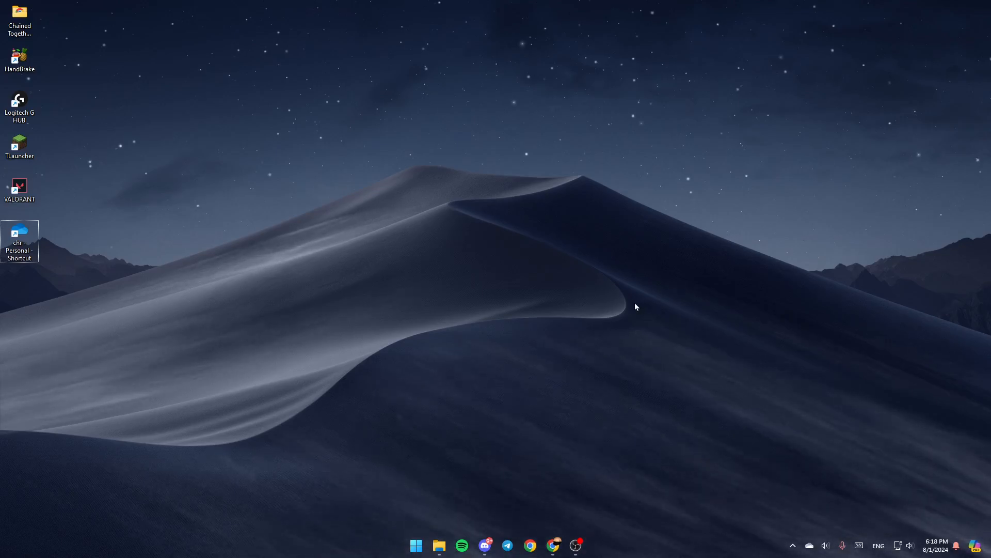
{"action": "left_click_drag", "start_coordinate": [375, 176], "coordinate": [831, 334]}
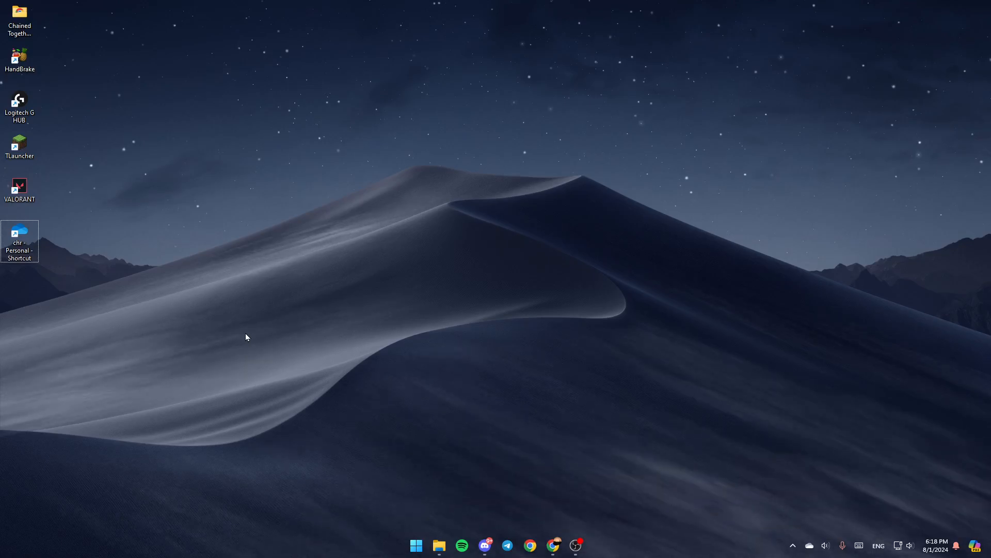
{"action": "left_click", "coordinate": [416, 545]}
{"action": "type", "text": "file"}
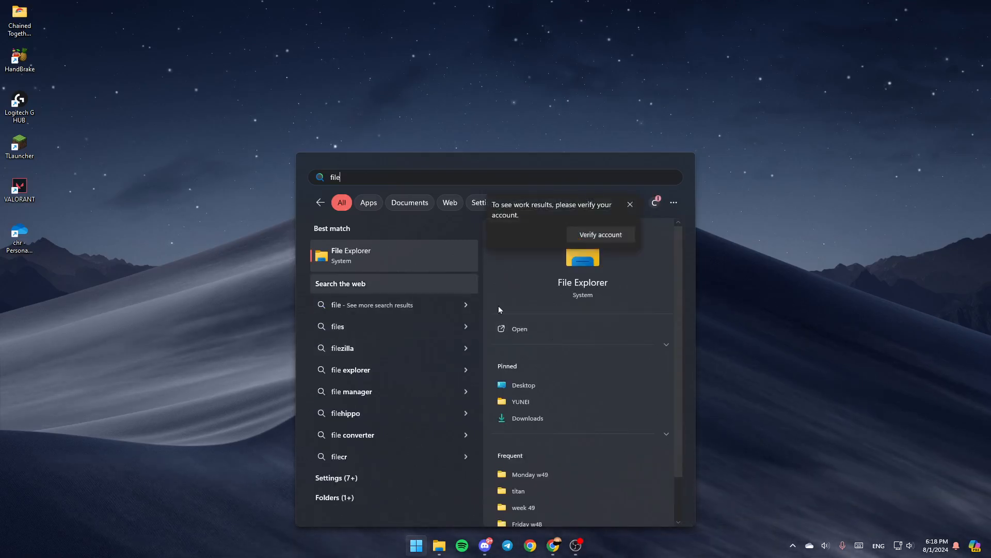
Step: Launch File Explorer from the search results and show the personal OneDrive folder
{"action": "left_click", "coordinate": [558, 331]}
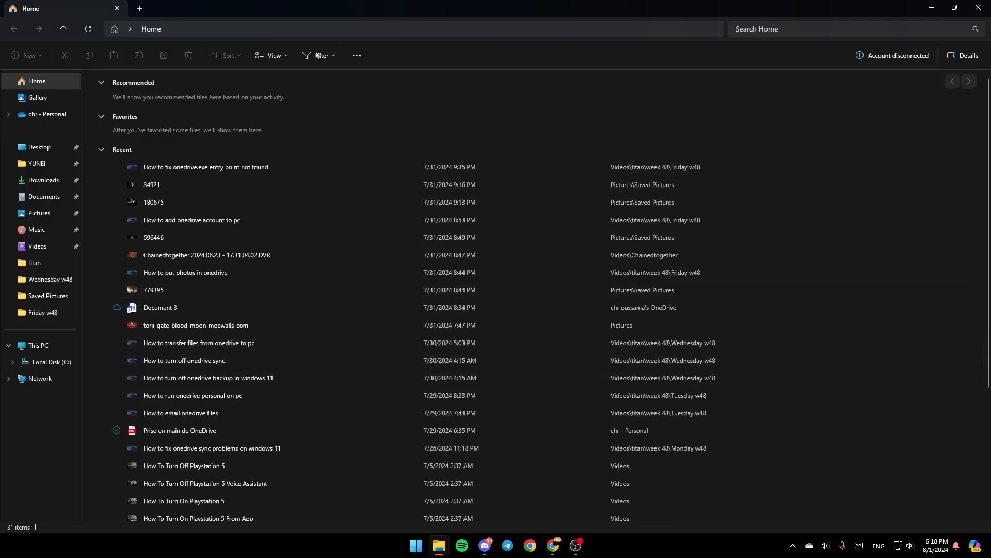
{"action": "left_click", "coordinate": [59, 78]}
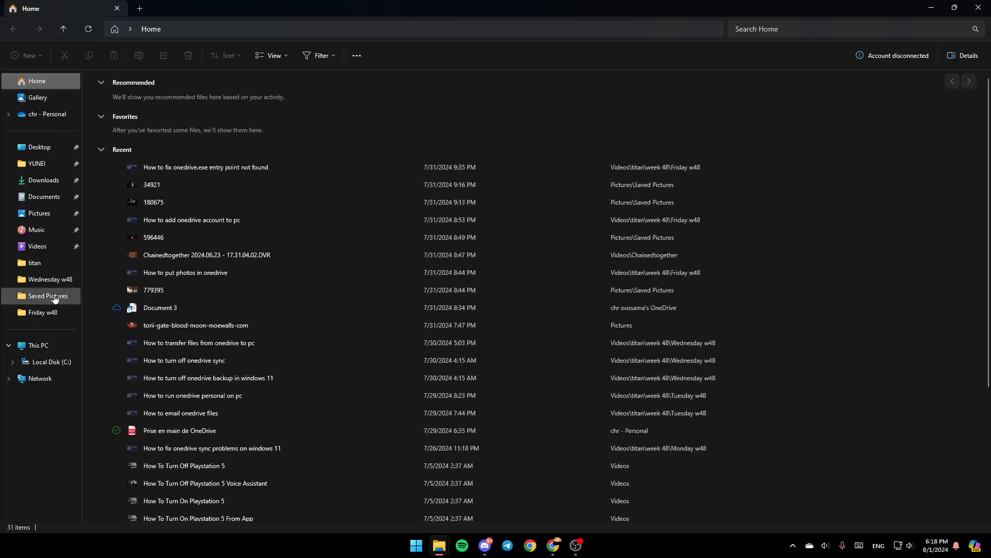
{"action": "left_click", "coordinate": [54, 113]}
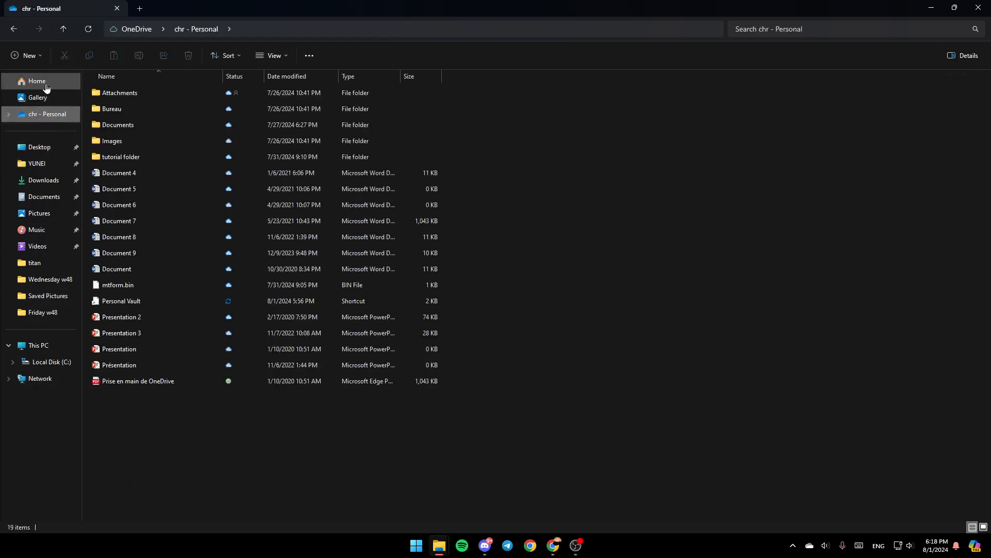
Step: Show the shortcut menu for the personal OneDrive folder to reach its Settings
{"action": "right_click", "coordinate": [27, 122]}
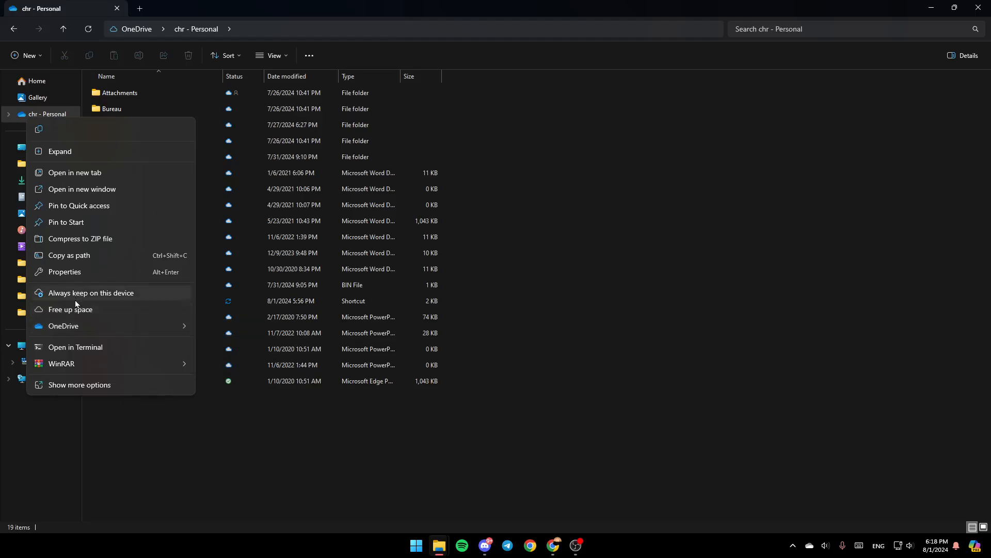
{"action": "mouse_move", "coordinate": [64, 326]}
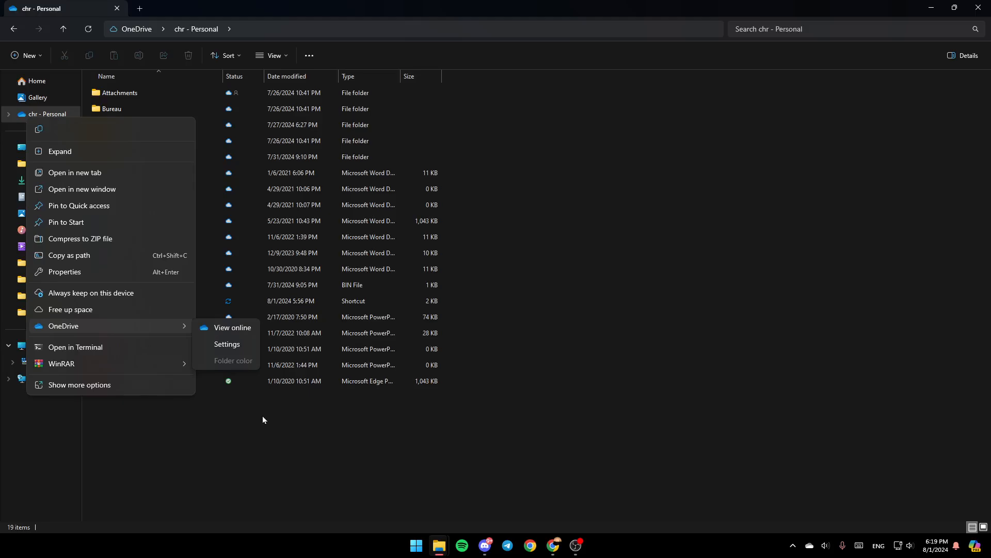
{"action": "left_click", "coordinate": [233, 345]}
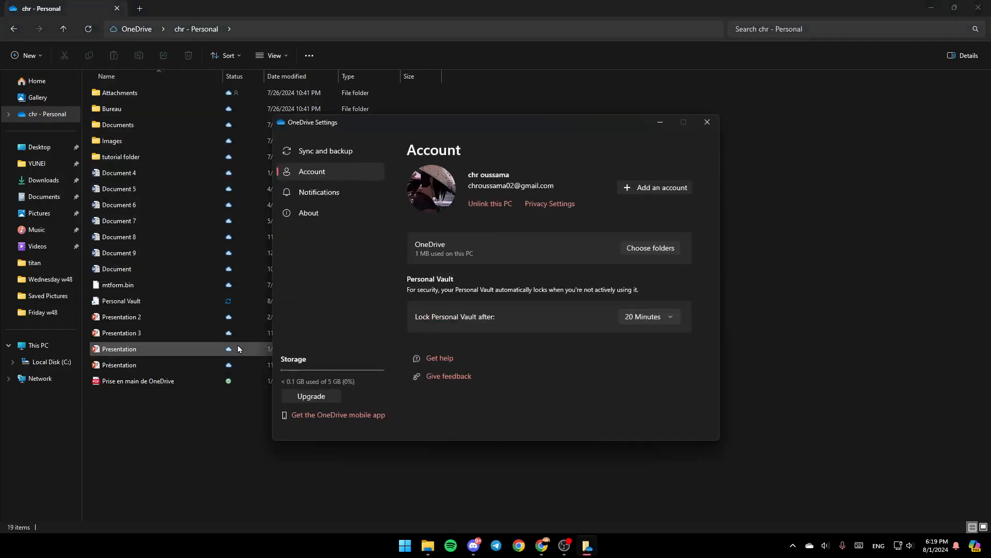
{"action": "left_click", "coordinate": [364, 149]}
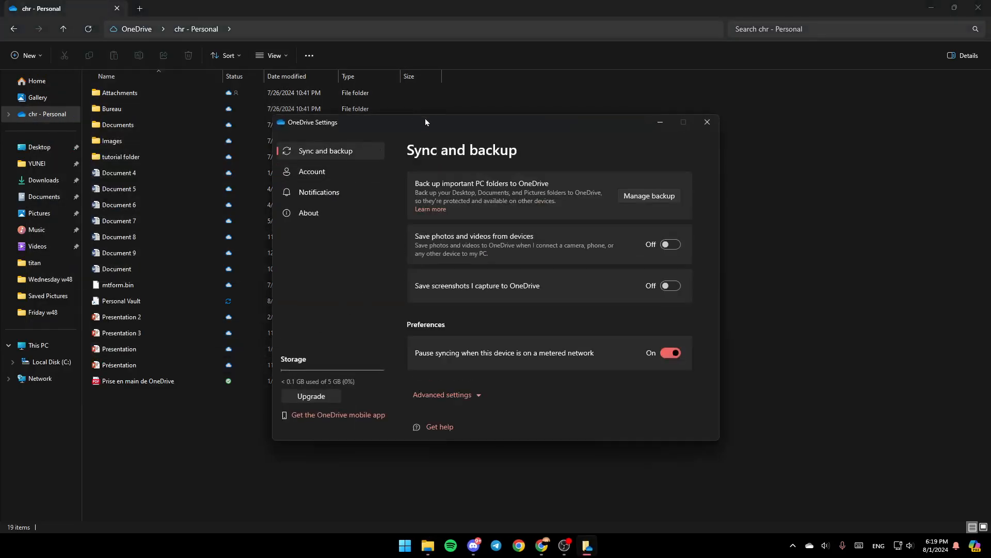
{"action": "left_click_drag", "start_coordinate": [425, 119], "coordinate": [475, 118]}
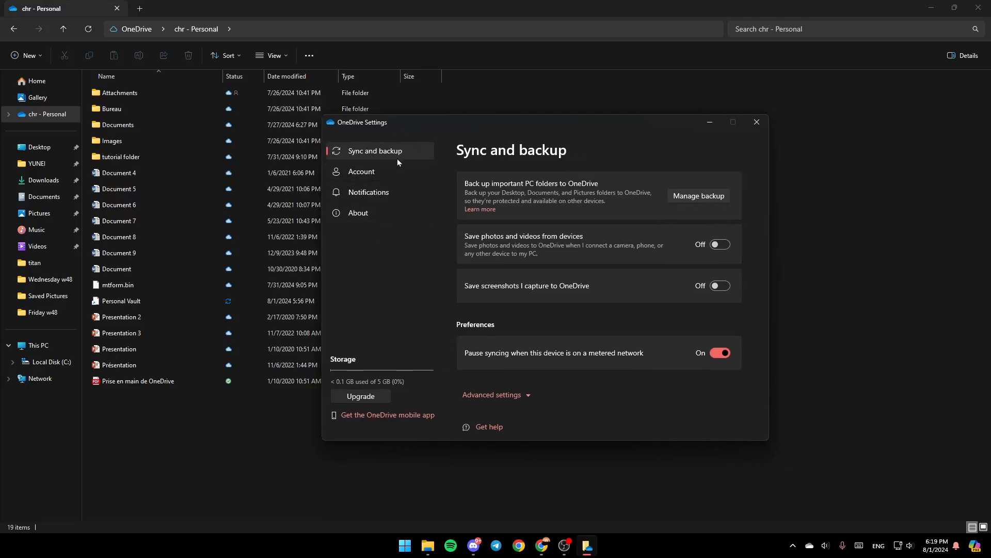
{"action": "left_click", "coordinate": [391, 178]}
{"action": "left_click", "coordinate": [385, 200]}
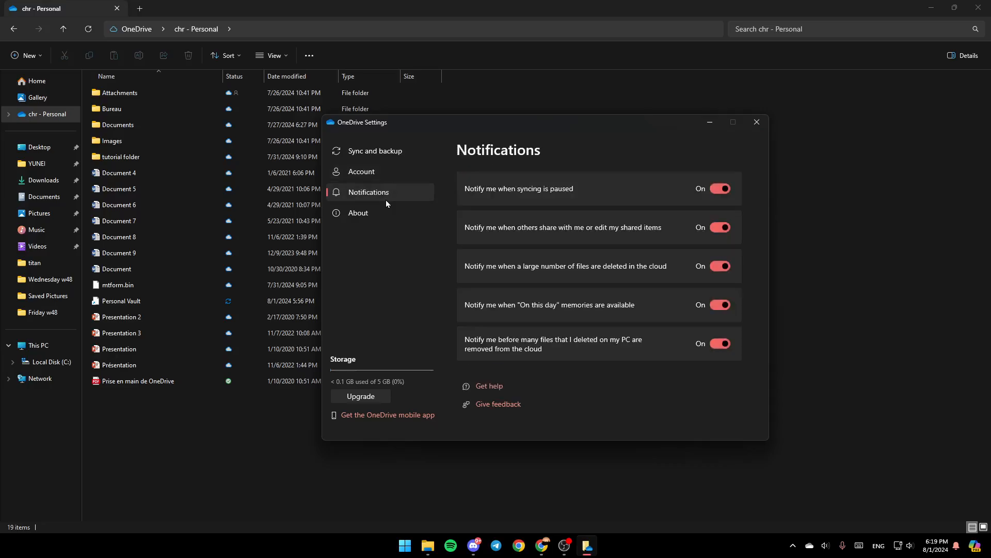
{"action": "left_click", "coordinate": [379, 218]}
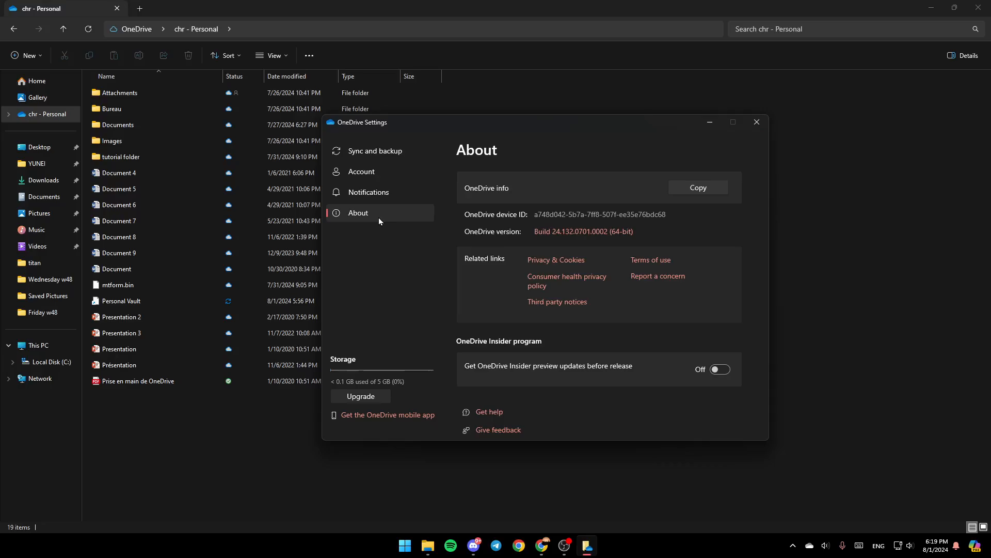
{"action": "left_click", "coordinate": [383, 171]}
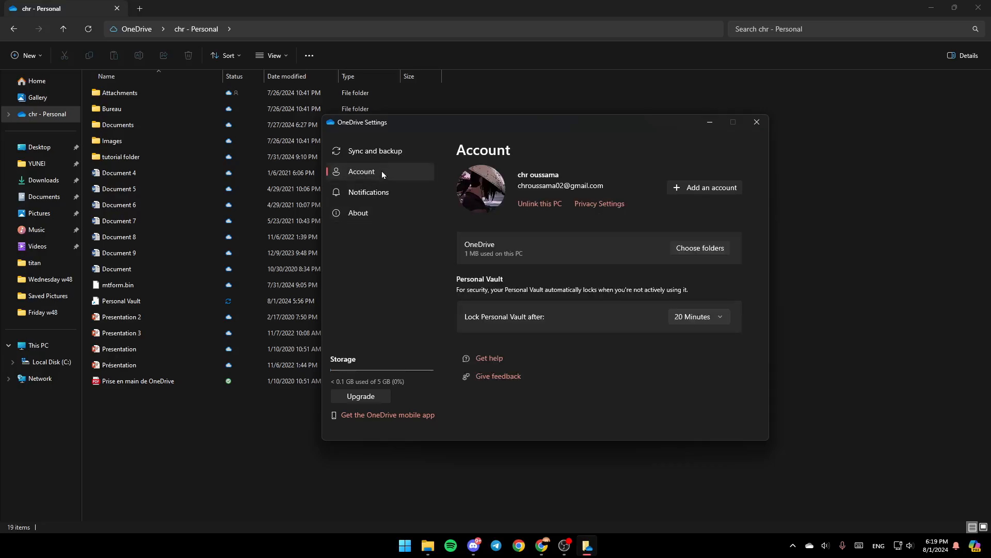
{"action": "left_click_drag", "start_coordinate": [550, 126], "coordinate": [465, 124]}
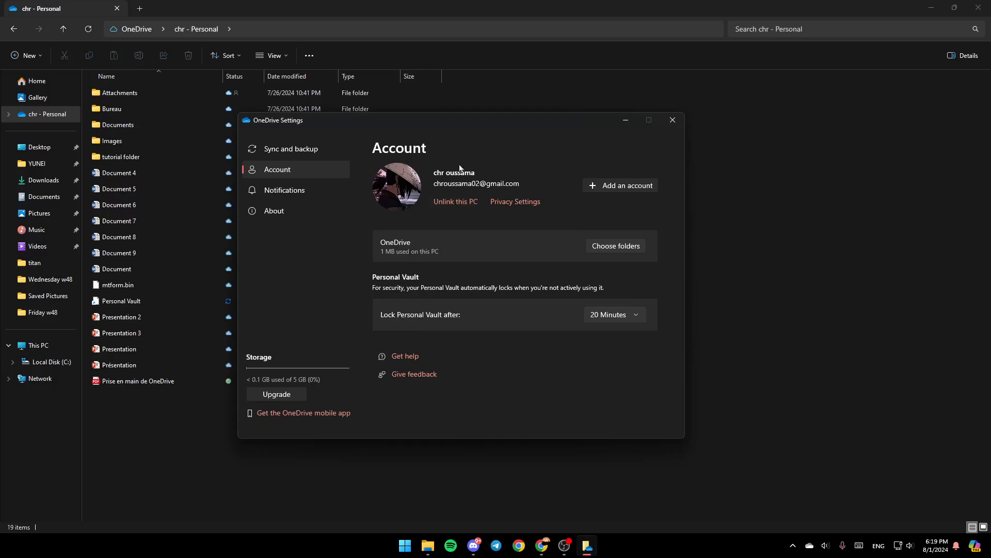
Step: Begin adding another account and reveal the suggested email addresses in the setup dialog
{"action": "left_click", "coordinate": [618, 191]}
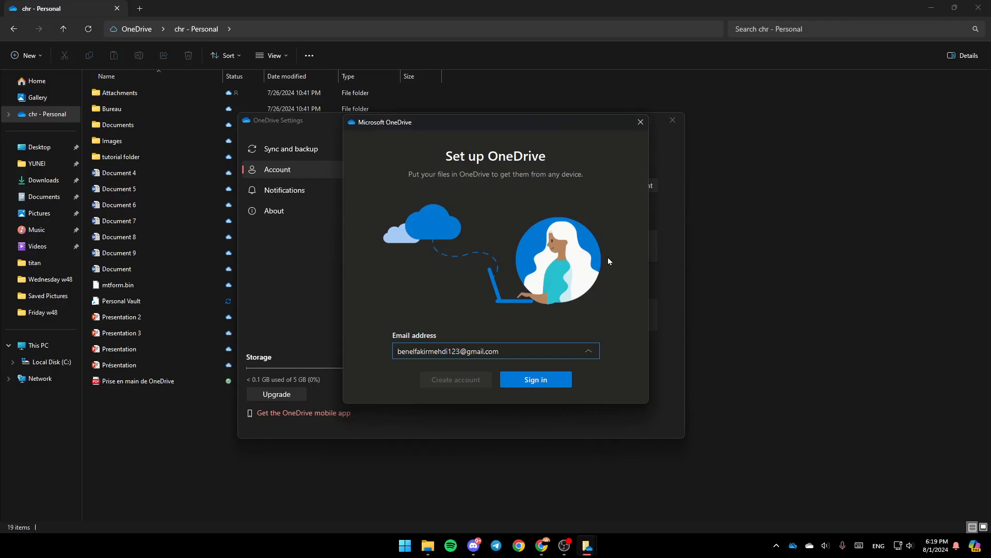
{"action": "left_click_drag", "start_coordinate": [490, 137], "coordinate": [523, 152]}
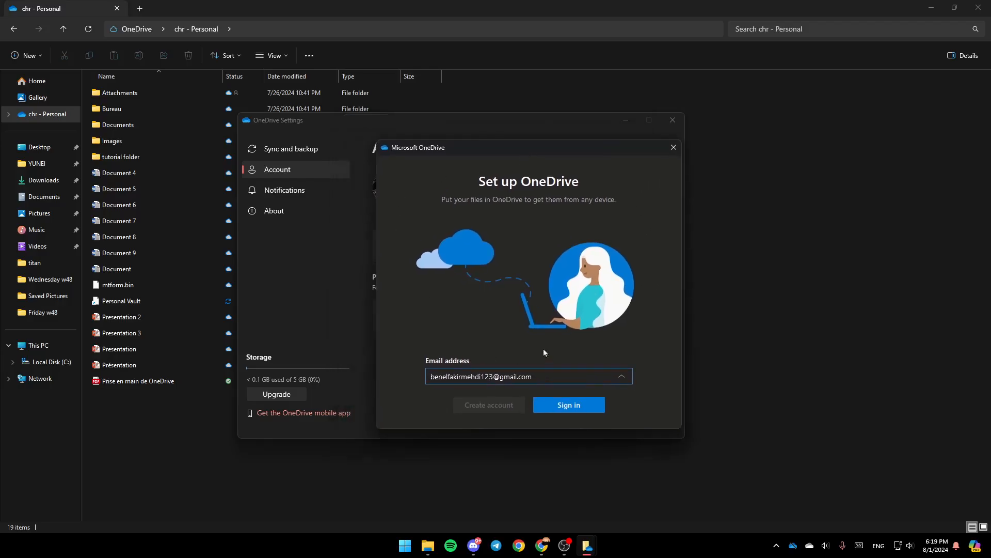
{"action": "left_click", "coordinate": [538, 376]}
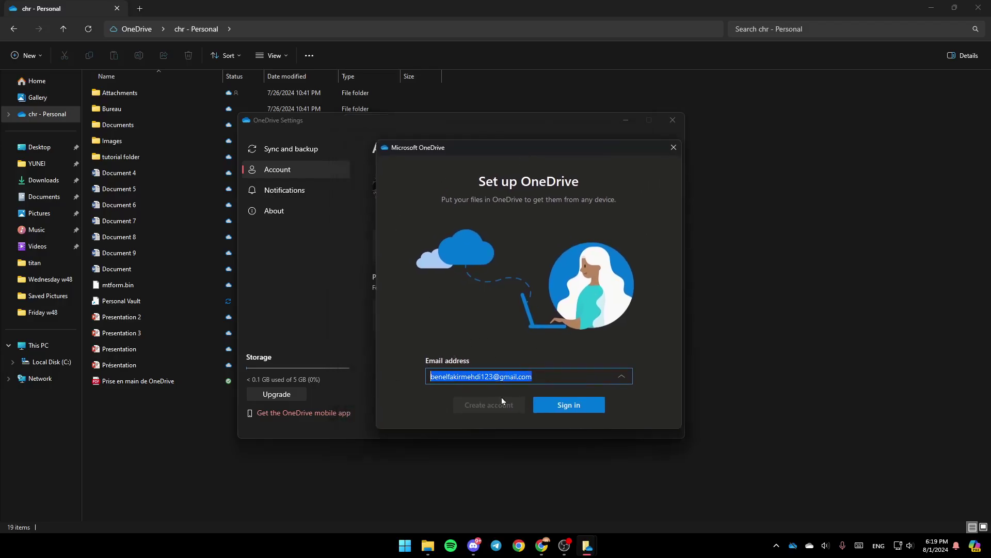
{"action": "left_click", "coordinate": [625, 376]}
Step: Dismiss the Set up OneDrive dialog, returning to the Account page
{"action": "left_click", "coordinate": [672, 147]}
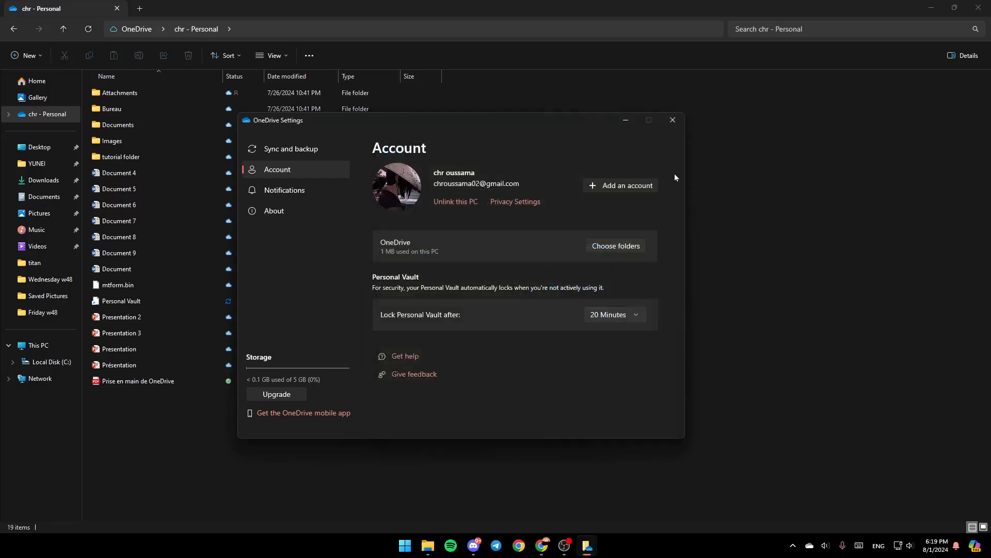